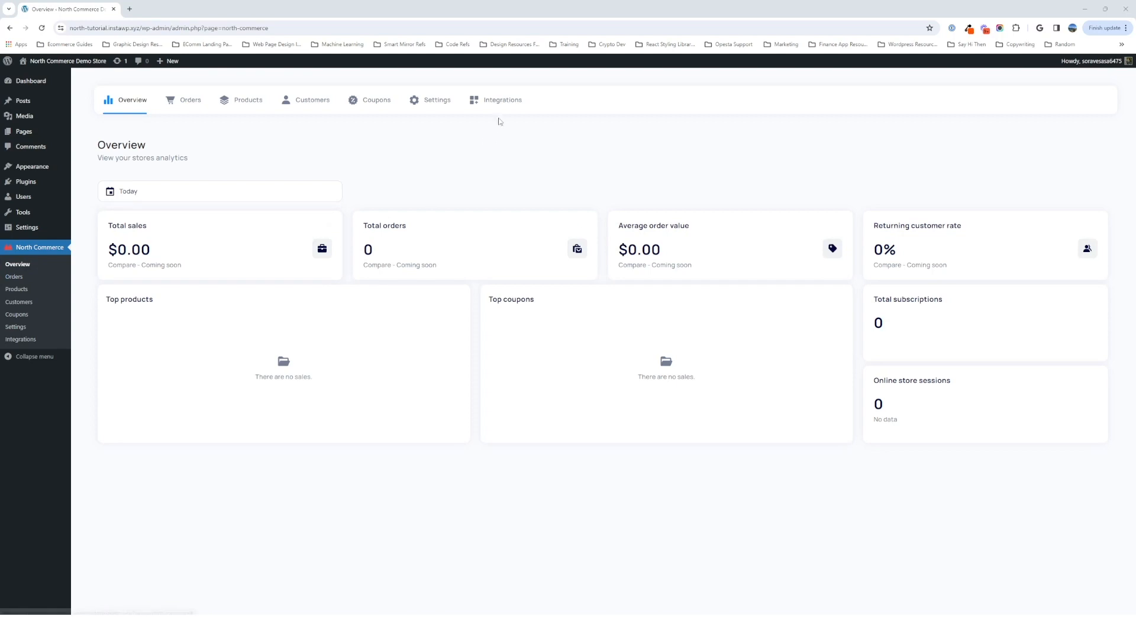
# - Open the store's Integrations page and switch on PayPal to bring up its settings dialog
pyautogui.click(504, 101)
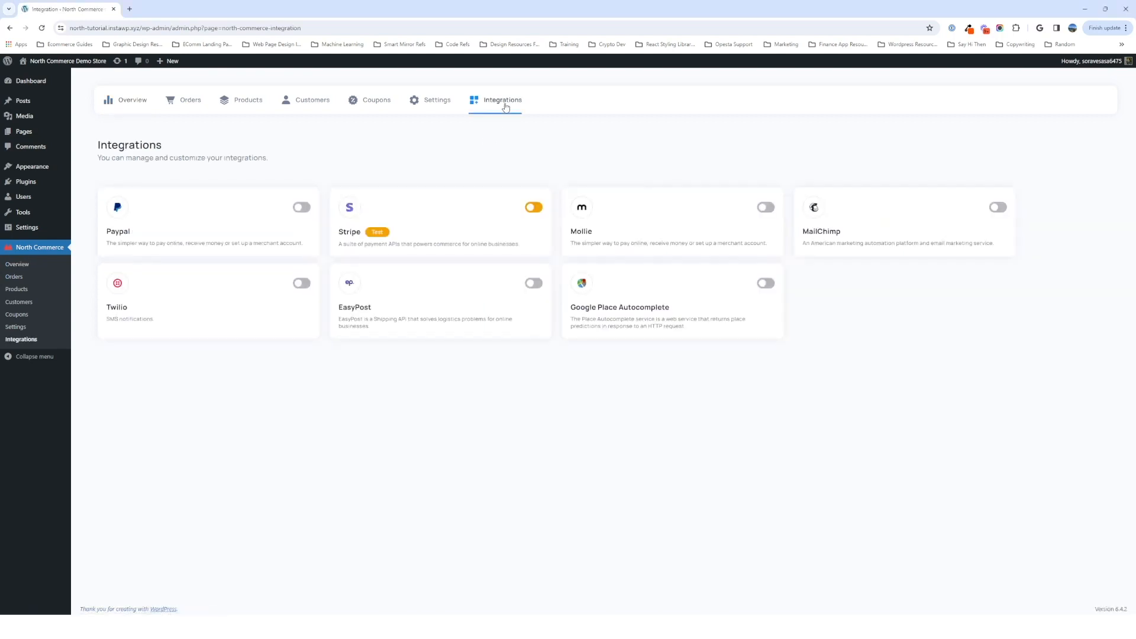
pyautogui.moveTo(218, 209)
pyautogui.moveTo(283, 214)
pyautogui.click(301, 209)
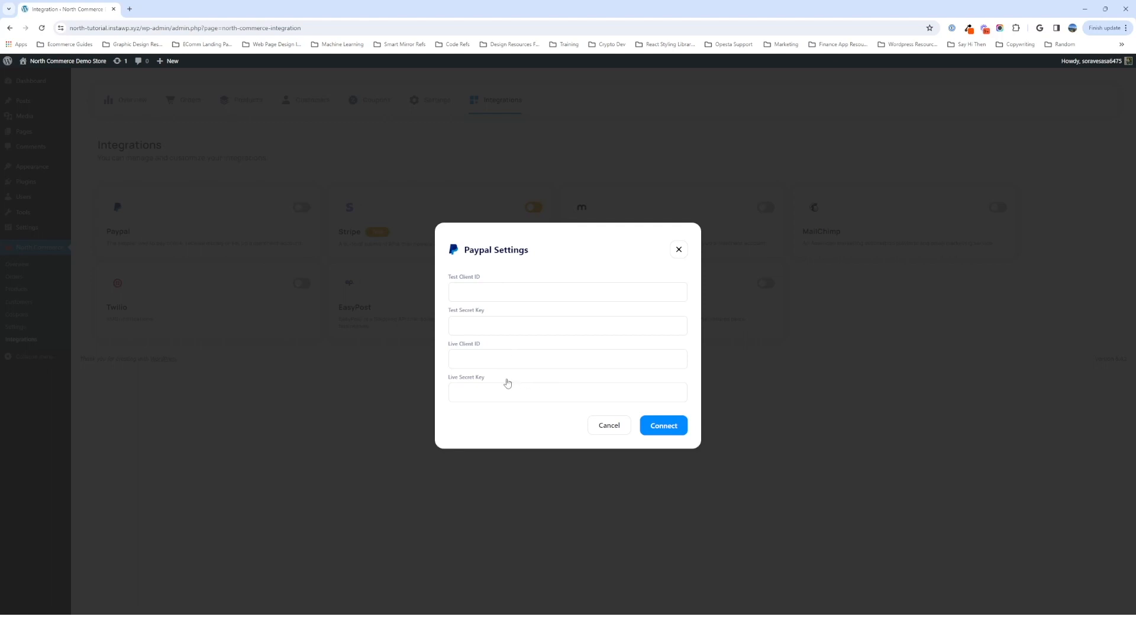
# - Open paypal.com in a new browser tab and go to its Developer site
pyautogui.click(132, 10)
pyautogui.write('paypal.com')
pyautogui.press('Return')
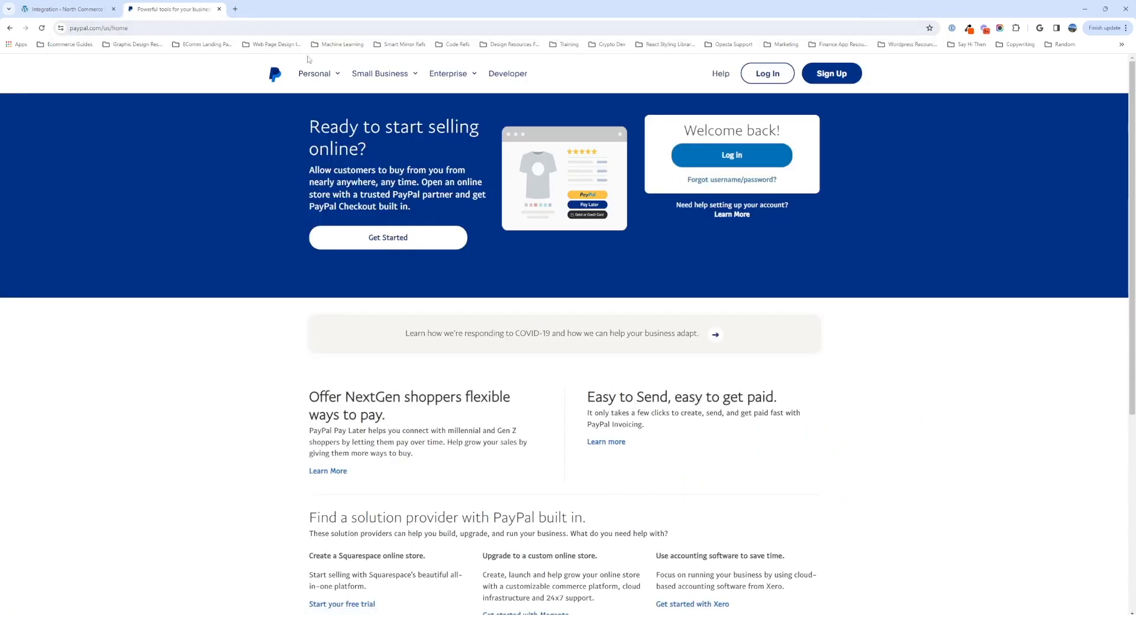
pyautogui.click(379, 75)
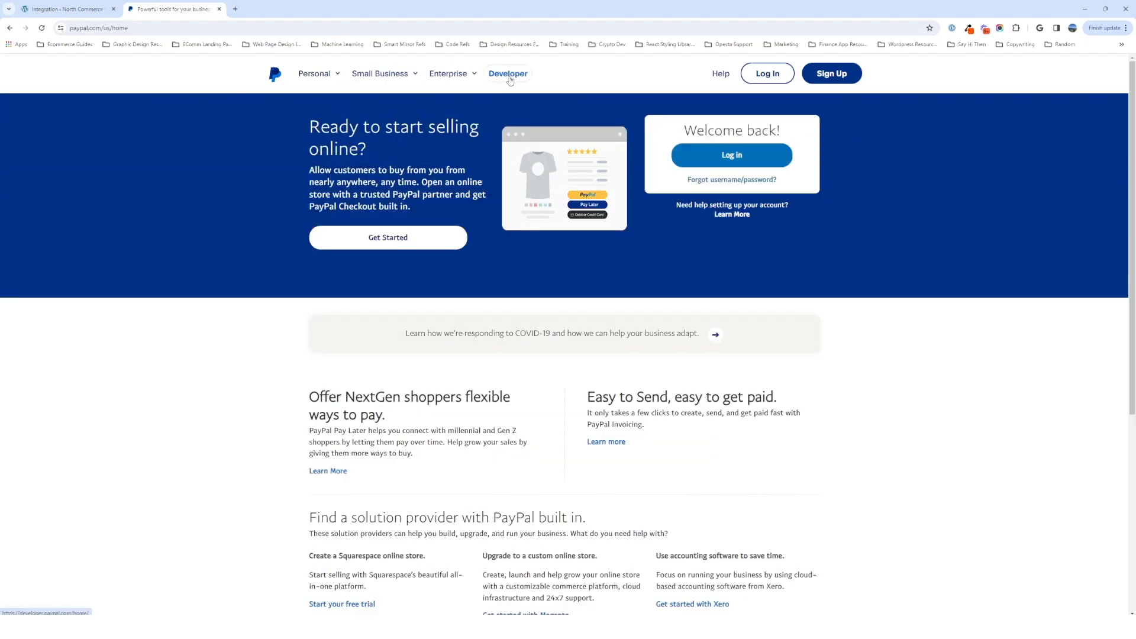
pyautogui.click(508, 74)
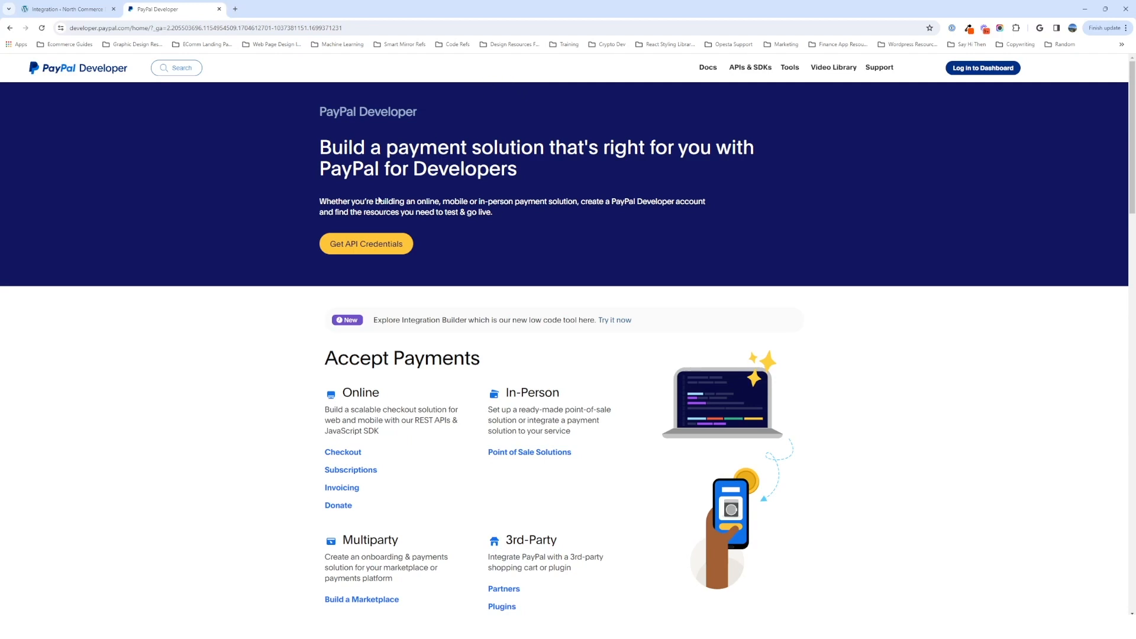
# - Start getting API credentials and log in to the PayPal account with the saved account password
pyautogui.click(376, 251)
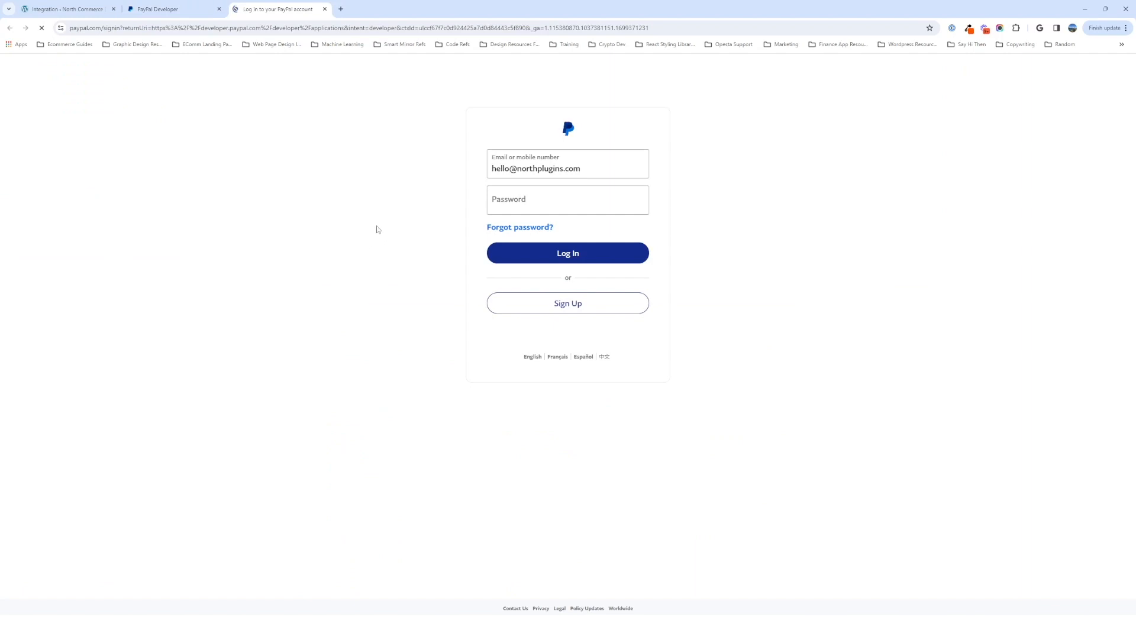
pyautogui.click(576, 204)
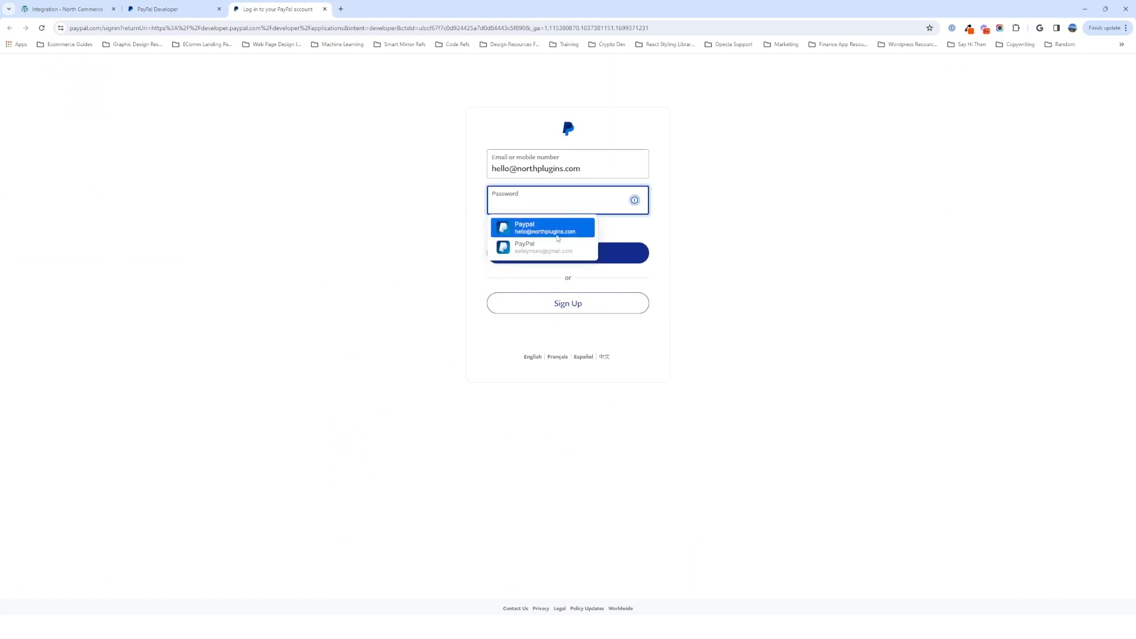
pyautogui.click(555, 232)
pyautogui.click(562, 253)
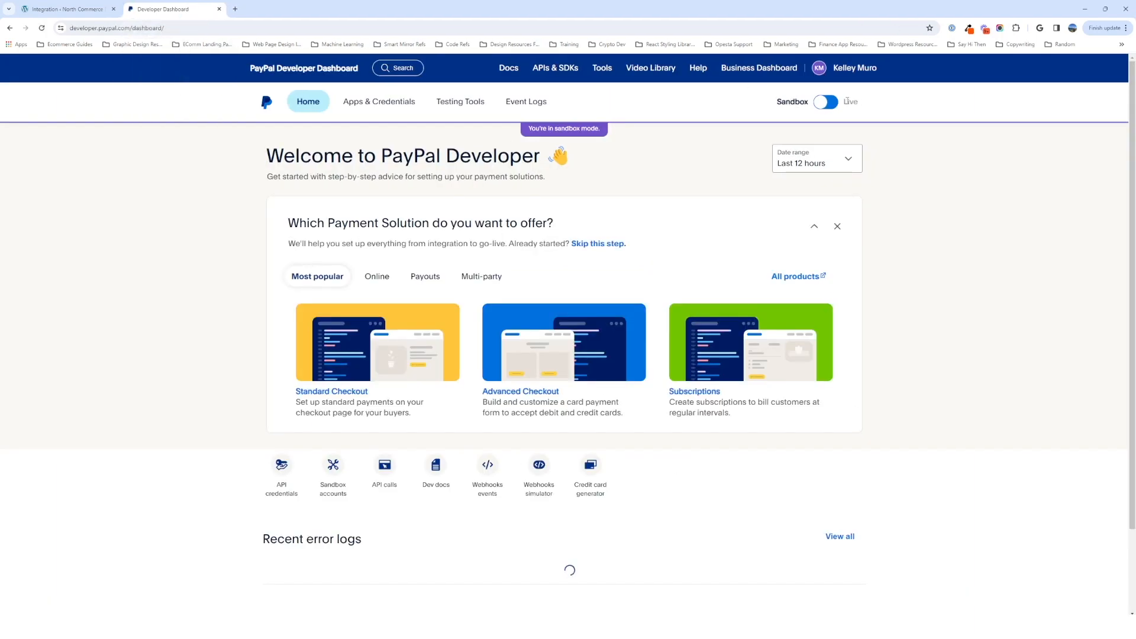
# - Open the sandbox API Credentials page of the developer dashboard
pyautogui.click(96, 10)
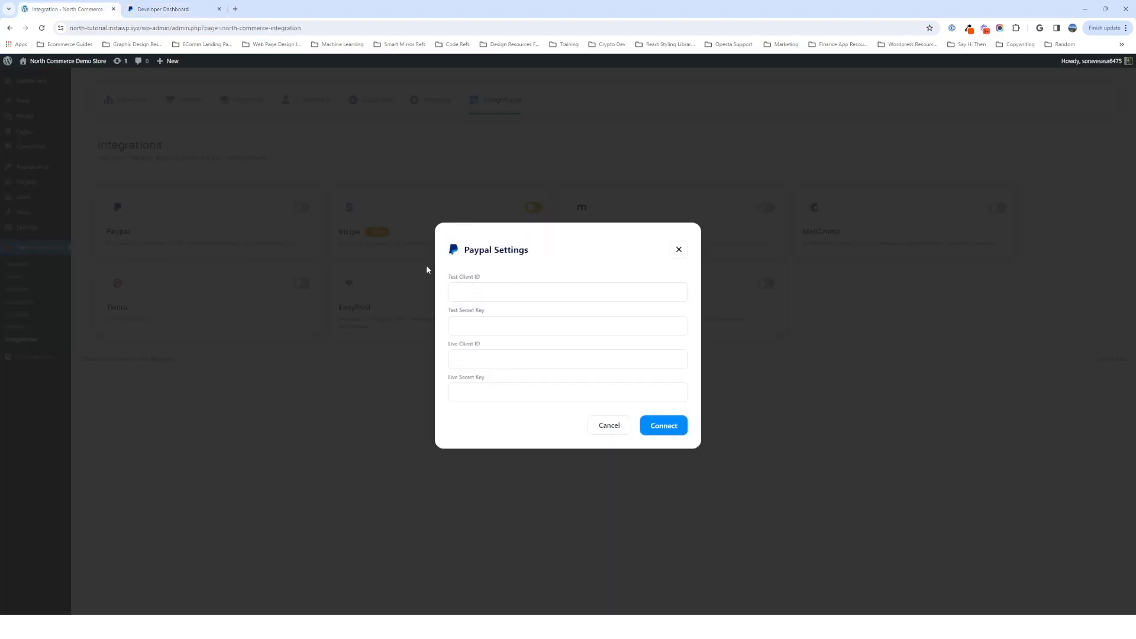
pyautogui.click(178, 10)
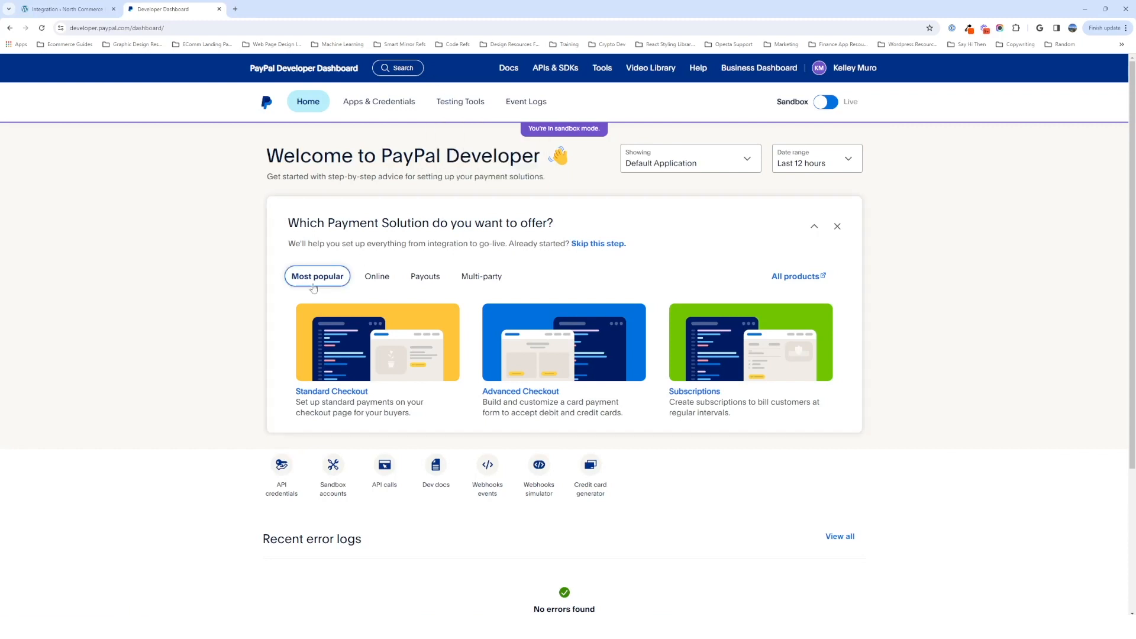
pyautogui.scroll(-2, 213, 284)
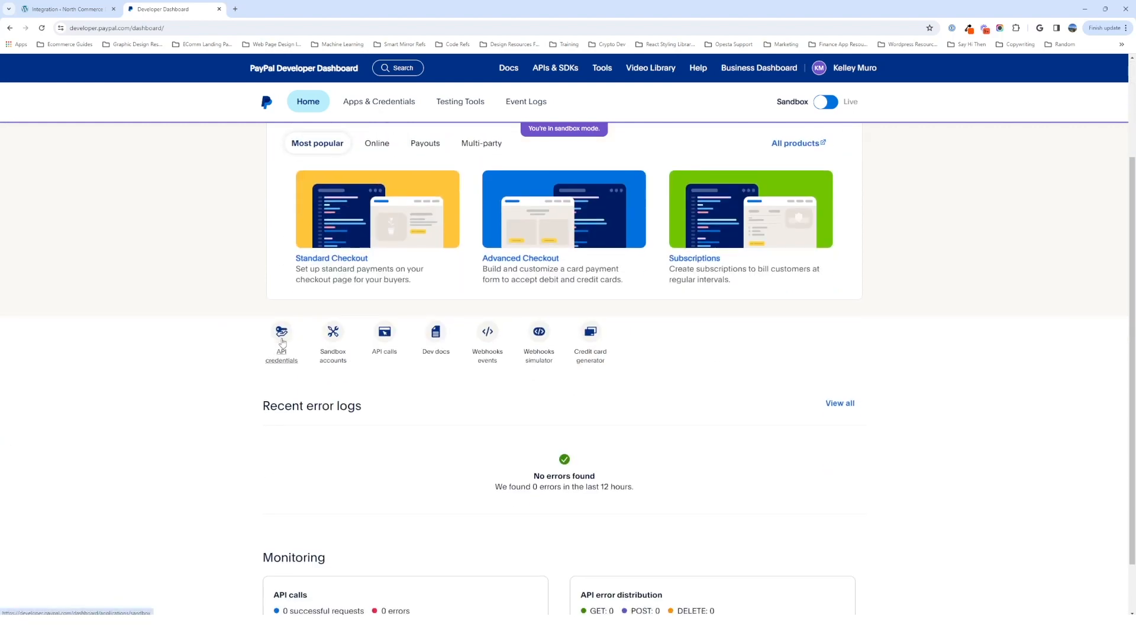
pyautogui.click(282, 342)
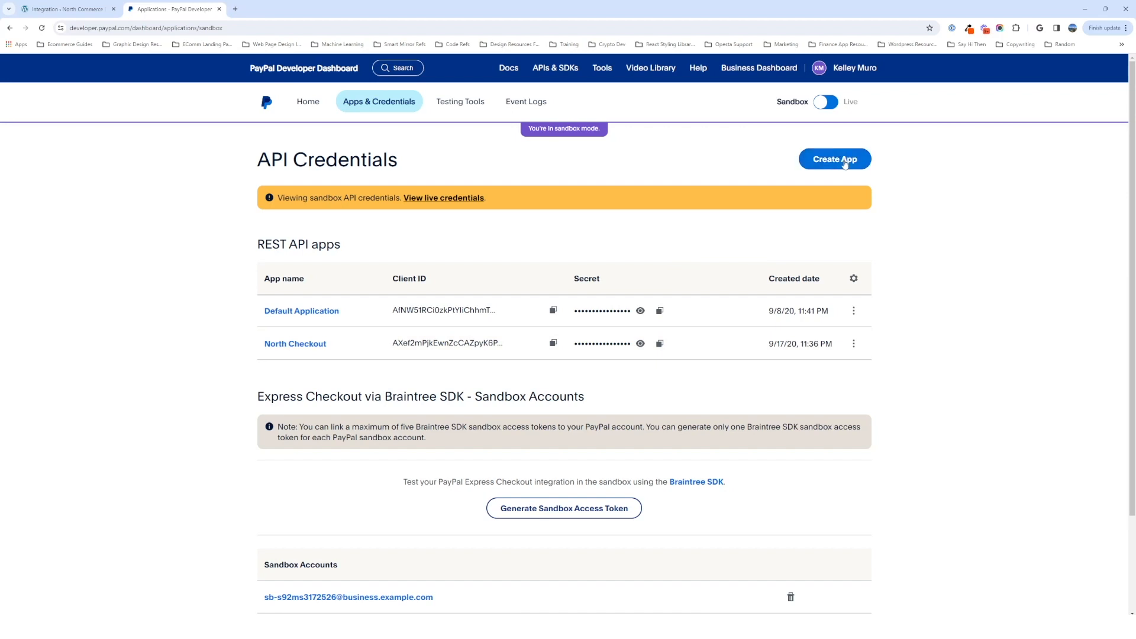
# - Create a Merchant app named North Commerce - Tutorial linked to the sandbox business account
pyautogui.click(845, 164)
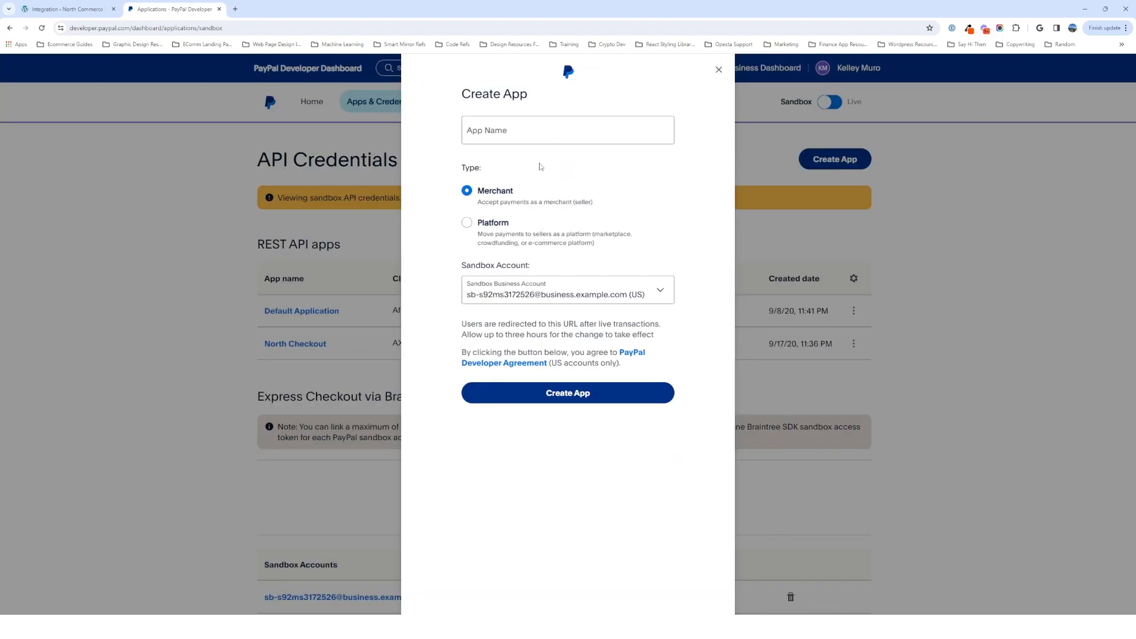
pyautogui.click(517, 129)
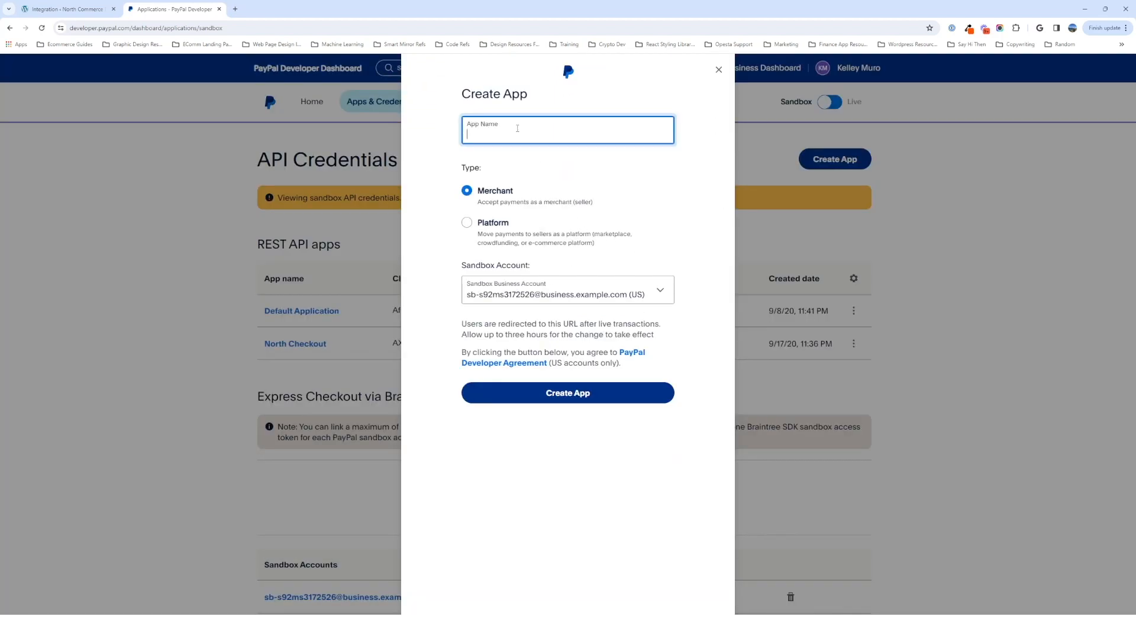
pyautogui.write('North Commerce')
pyautogui.write('- Test')
pyautogui.write('oprial')
pyautogui.click(593, 302)
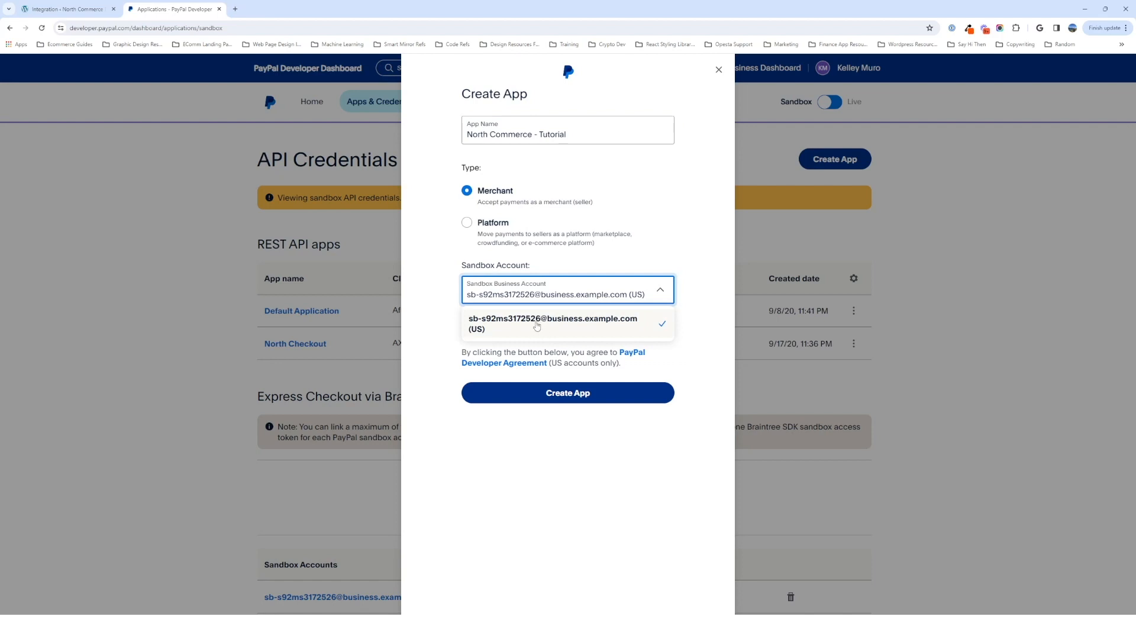
pyautogui.click(551, 326)
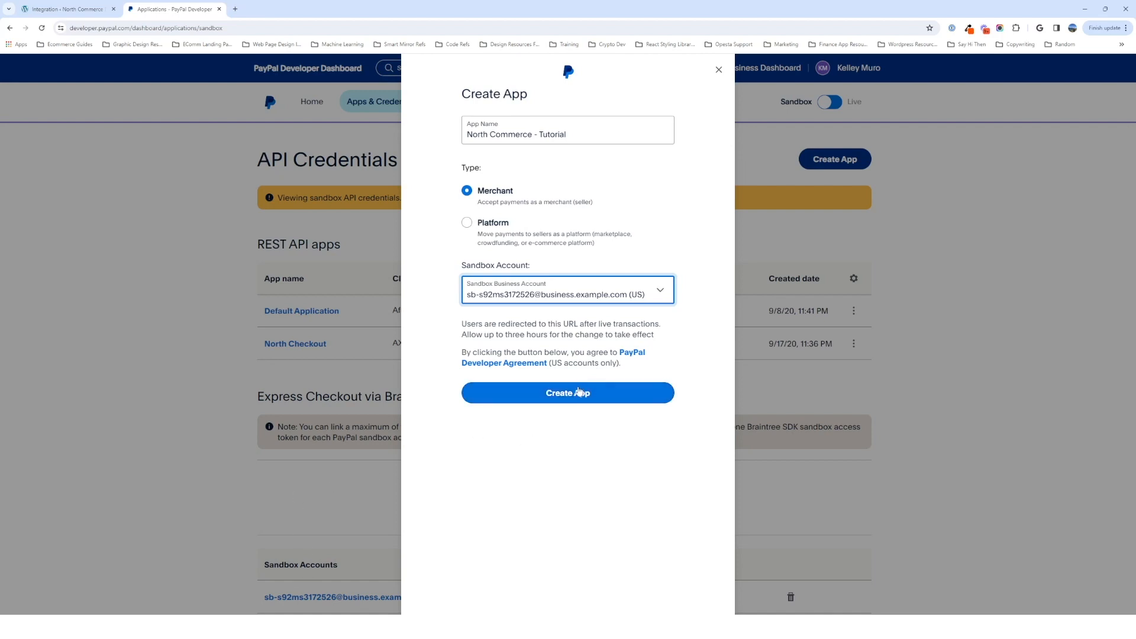
pyautogui.click(581, 393)
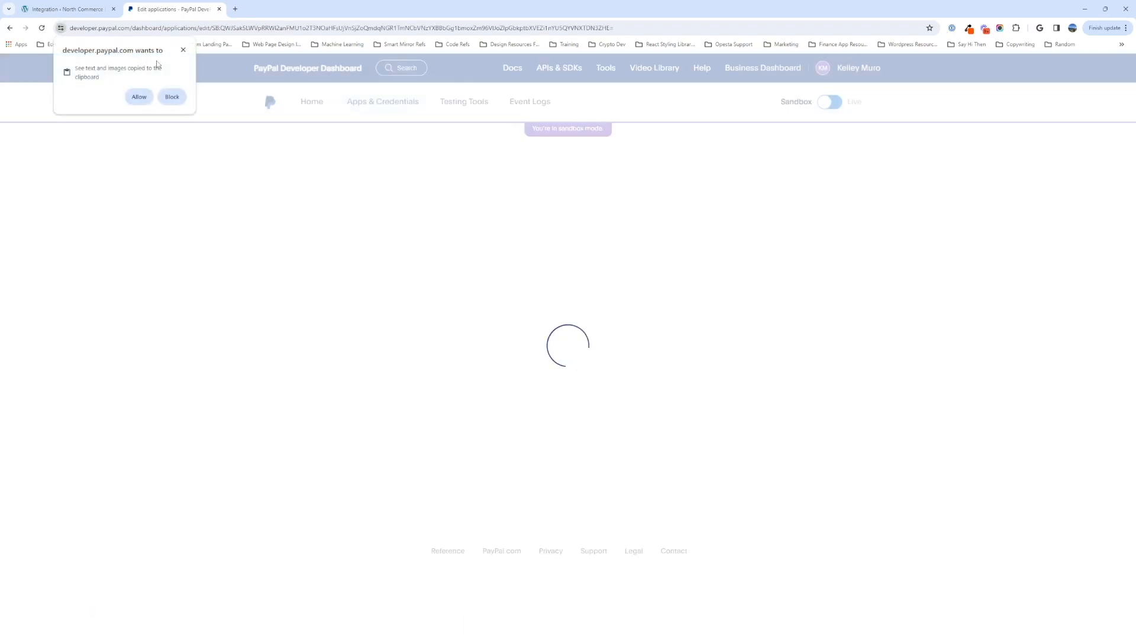
# - Review the new app in the REST API apps list and allow the site to access the clipboard
pyautogui.click(184, 49)
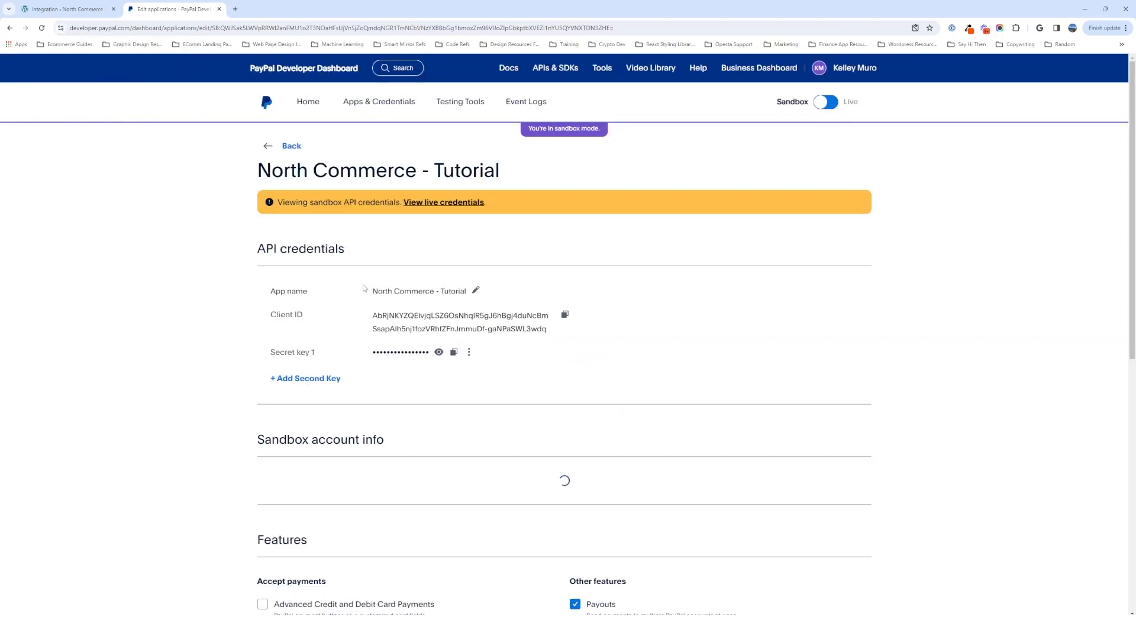
pyautogui.scroll(-5, 591, 379)
pyautogui.scroll(2, 525, 343)
pyautogui.hotkey('alt', 'Left')
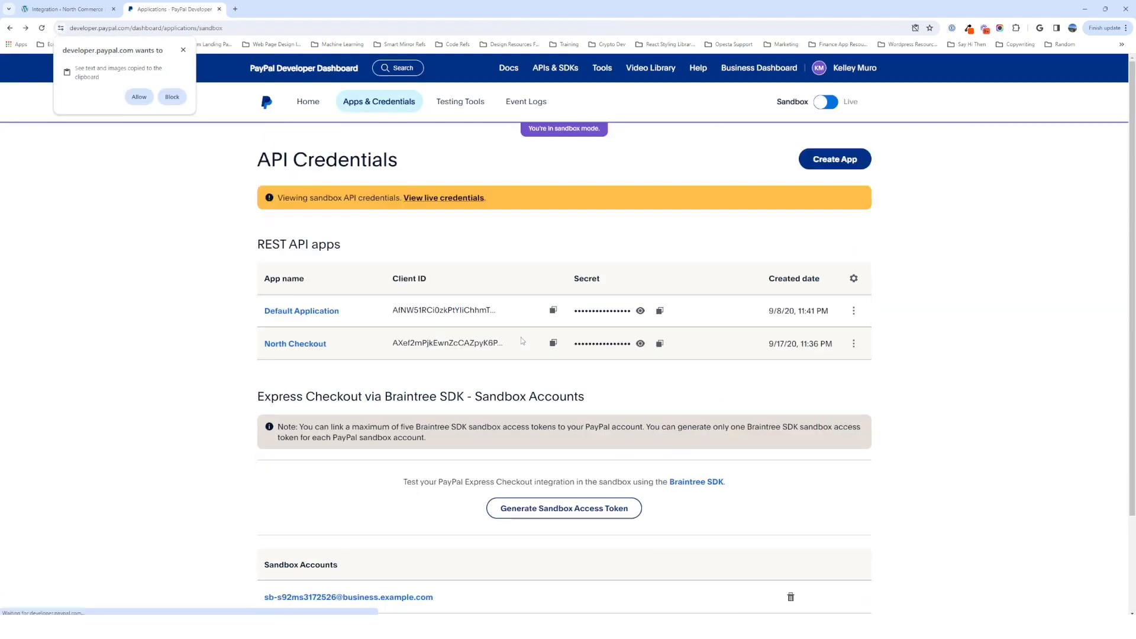
pyautogui.scroll(-2, 434, 413)
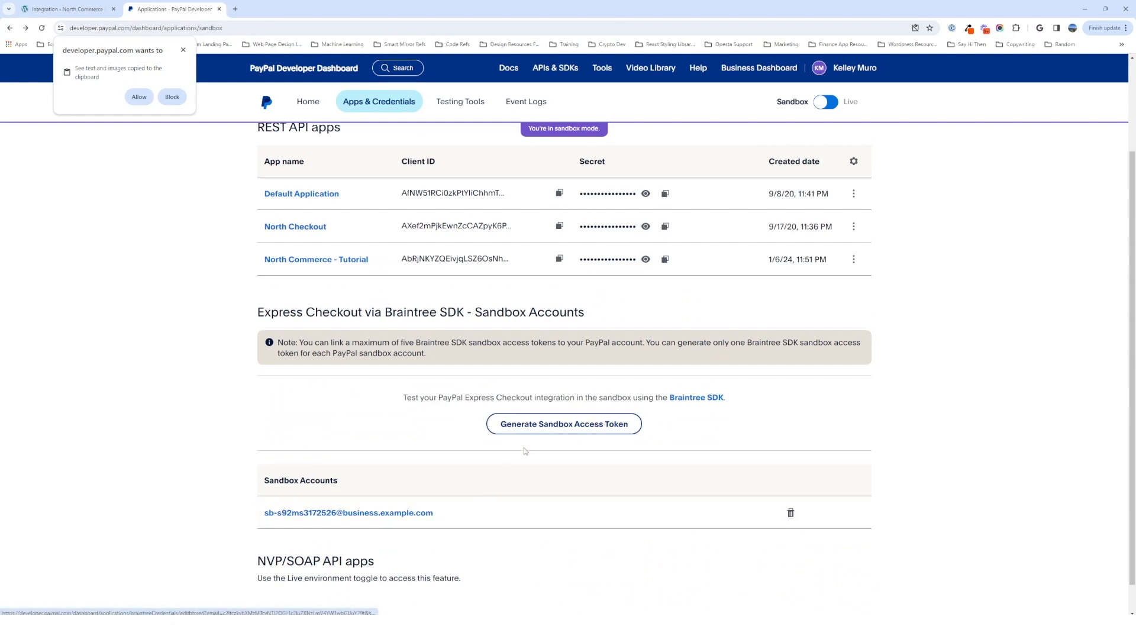
pyautogui.scroll(-1, 305, 482)
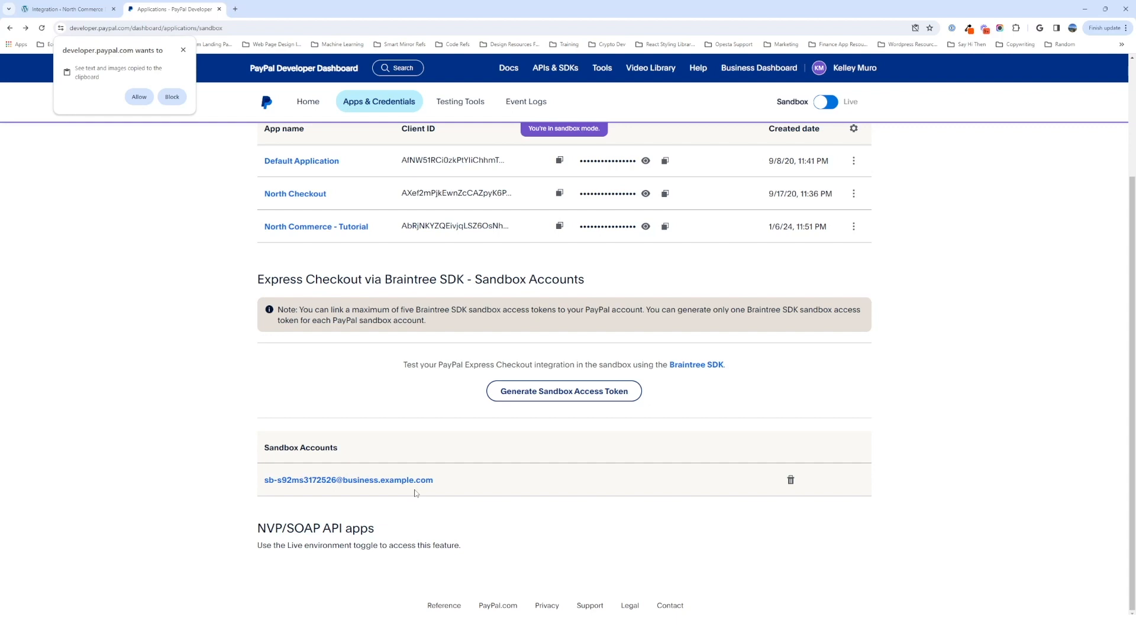
pyautogui.scroll(3, 568, 398)
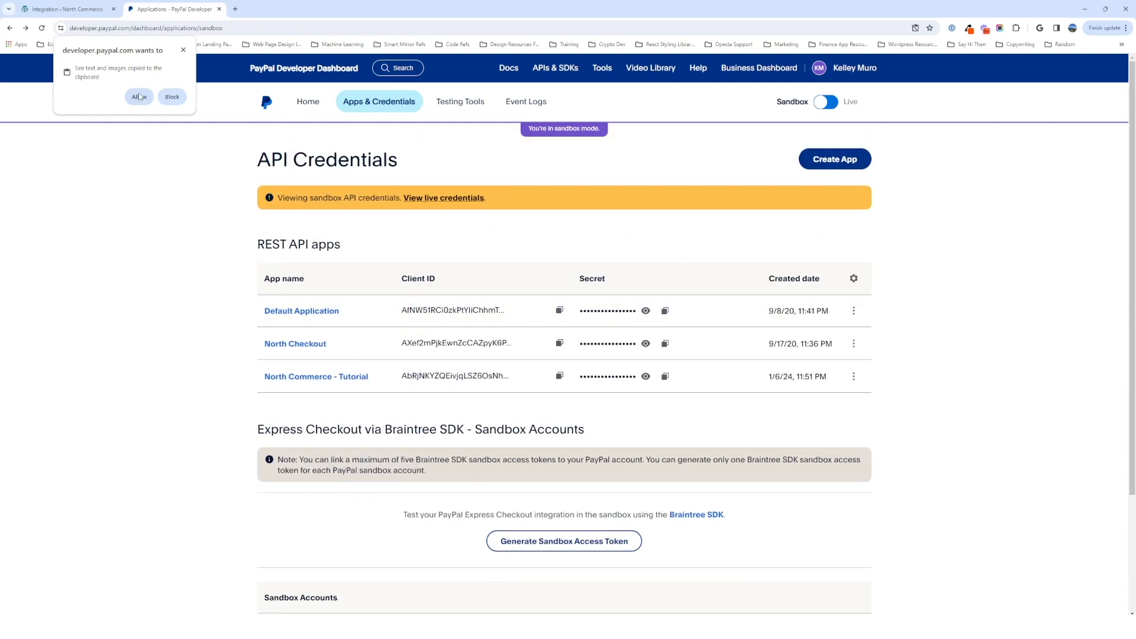
pyautogui.click(140, 96)
# - Check the sandbox test accounts, then reopen the North Commerce - Tutorial app's credentials
pyautogui.click(308, 101)
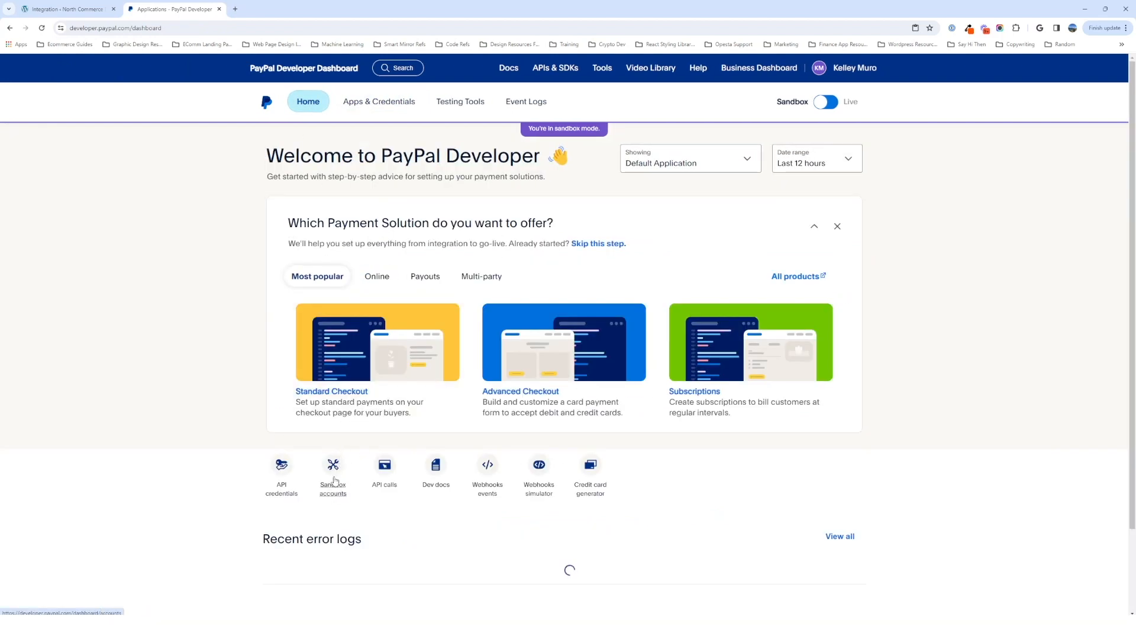
pyautogui.click(334, 473)
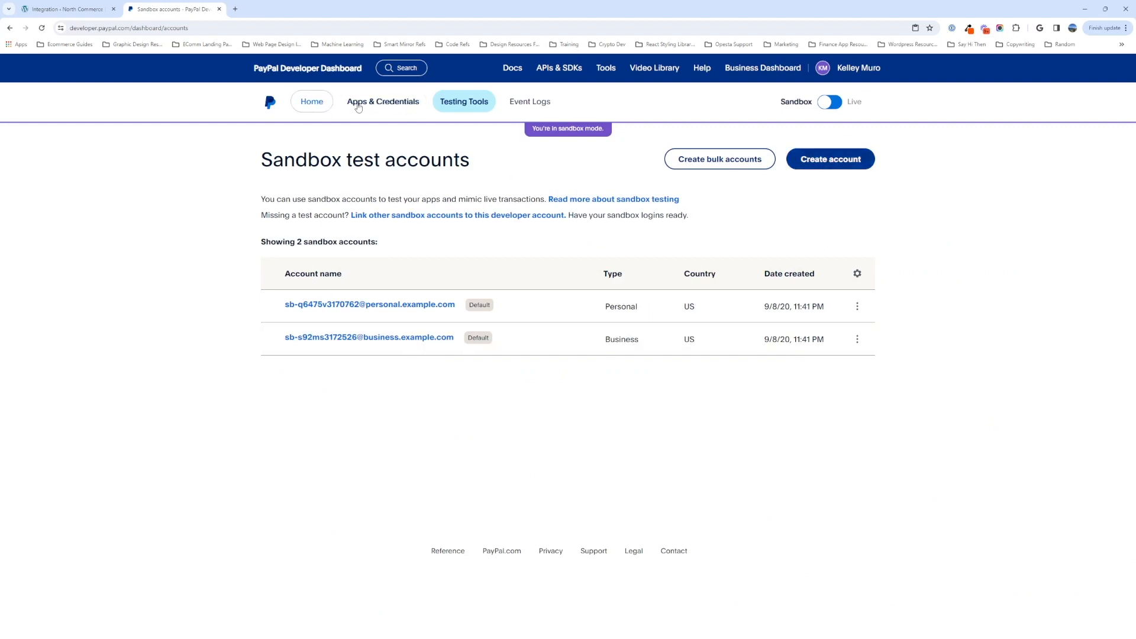
pyautogui.click(321, 108)
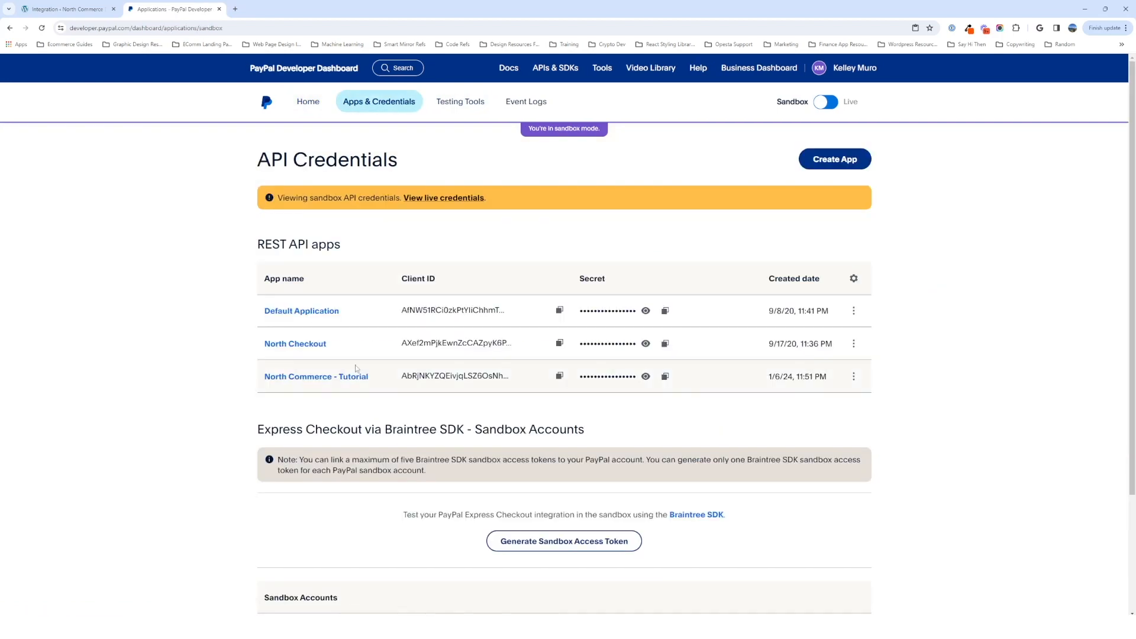
pyautogui.click(340, 379)
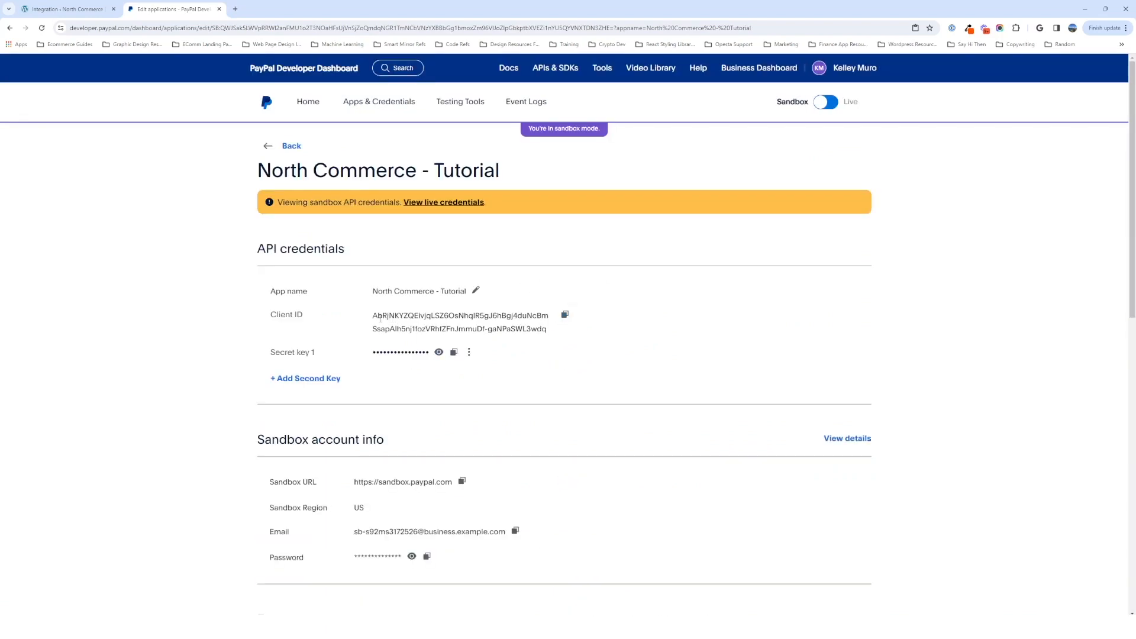
# - Copy the app's sandbox client ID and paste it into the PayPal Settings Test Client ID field
pyautogui.moveTo(373, 316); pyautogui.dragTo(413, 325)
pyautogui.click(70, 9)
pyautogui.click(497, 289)
pyautogui.write('AbRjNKYZQEivjqLSZ6OsNhqlR5gJ6hBgj4duNcBmSsapAlh5nj1fozVRhfZFnJmmuDf-gaNPaSWL3wdq')
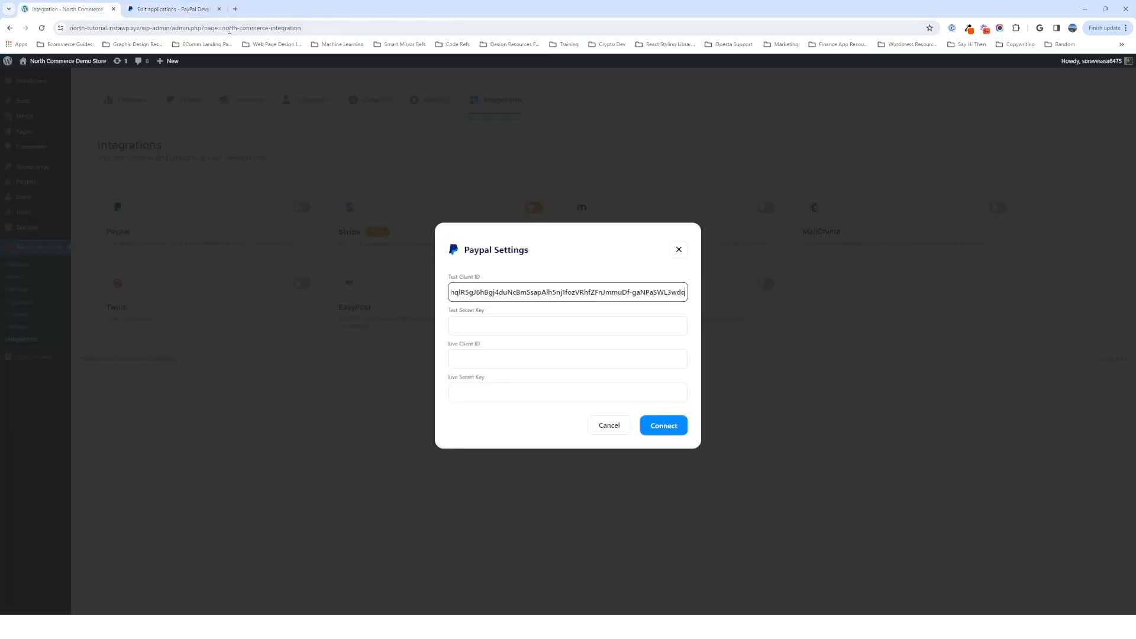
# - Copy the app's sandbox secret key and paste it into the Test Secret Key field
pyautogui.click(172, 9)
pyautogui.click(454, 352)
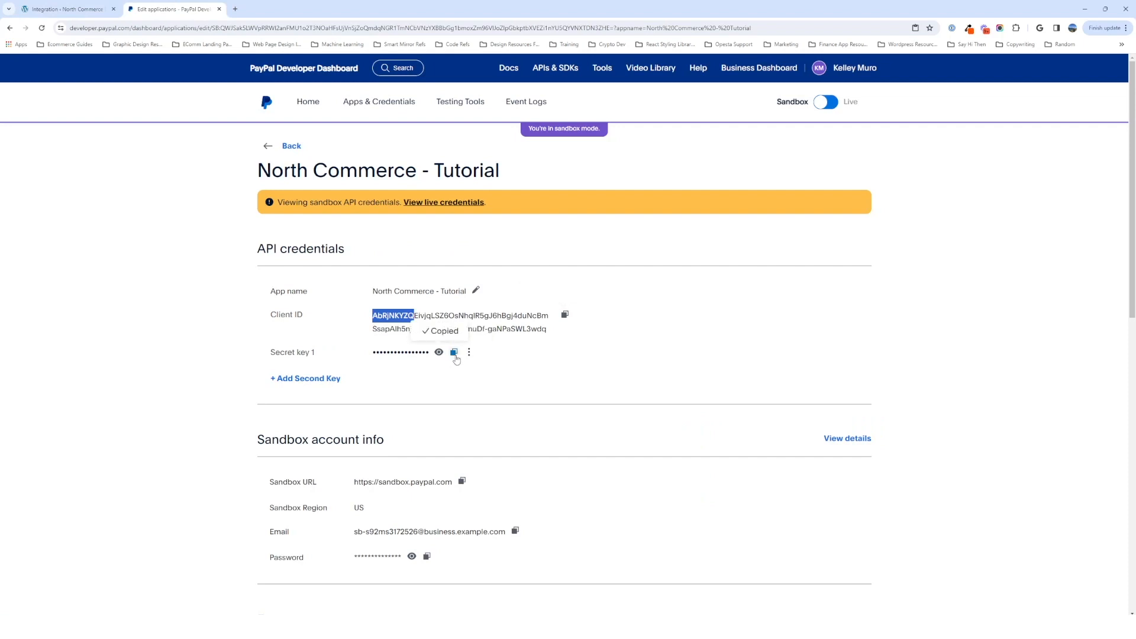
pyautogui.click(70, 9)
pyautogui.click(619, 324)
pyautogui.hotkey('ctrl', 'v')
# - Switch the PayPal developer dashboard's Apps & Credentials page from Sandbox to Live mode
pyautogui.click(161, 13)
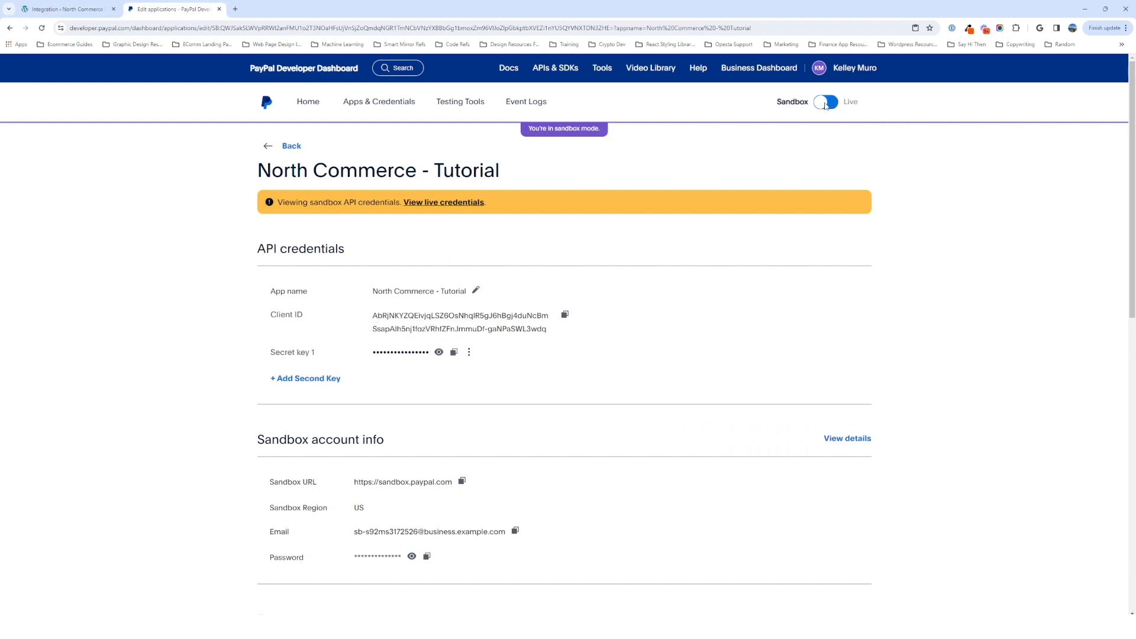
pyautogui.click(823, 104)
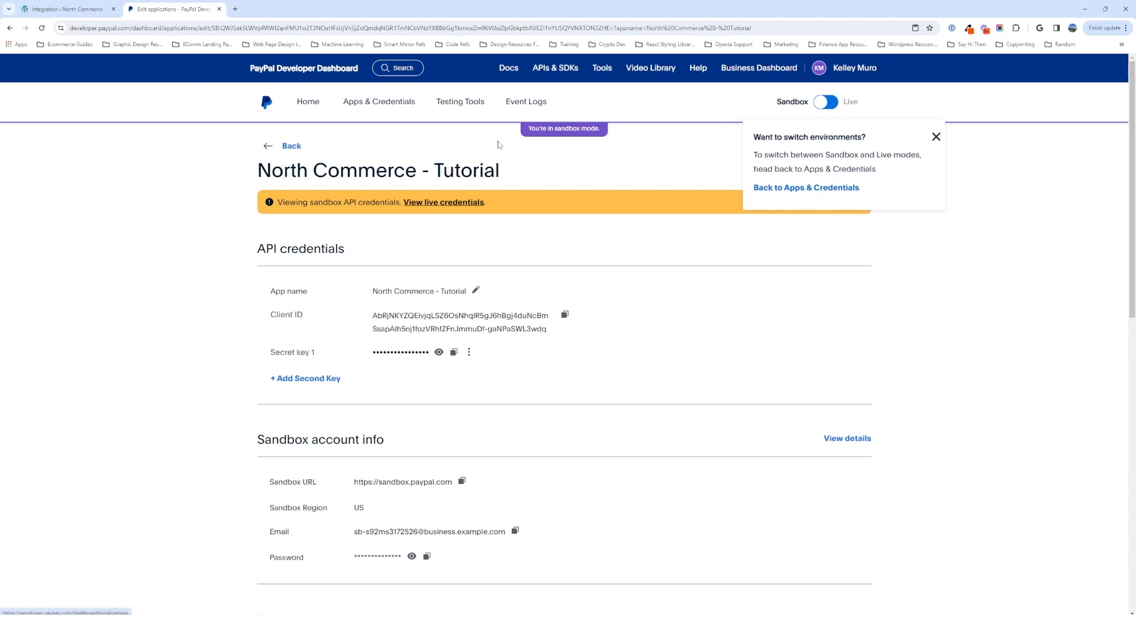
pyautogui.click(281, 146)
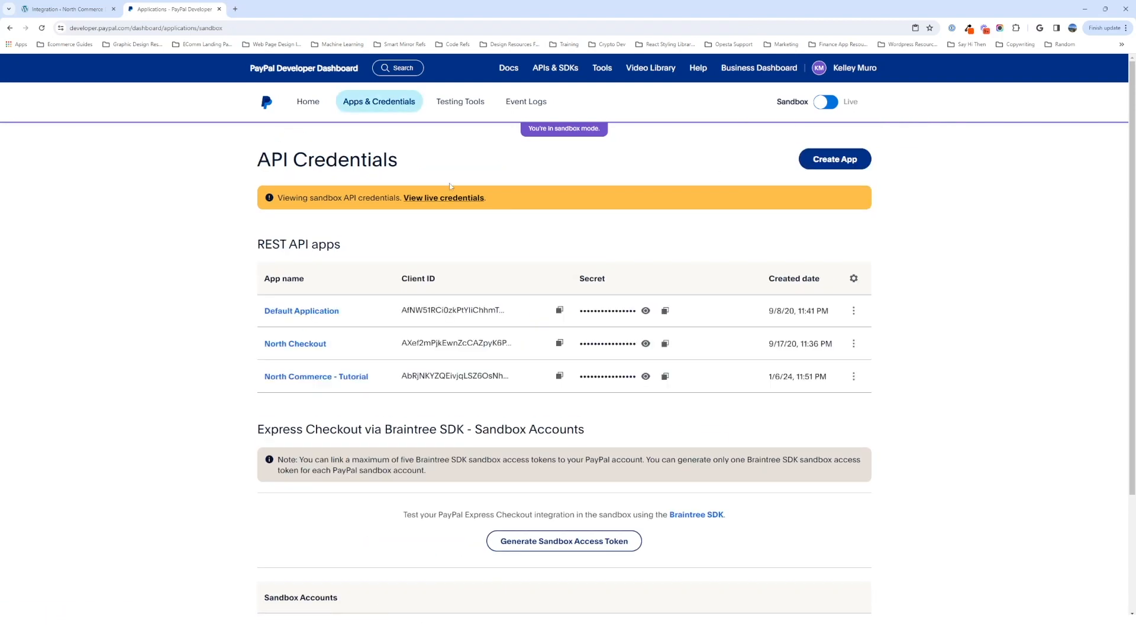
pyautogui.click(825, 106)
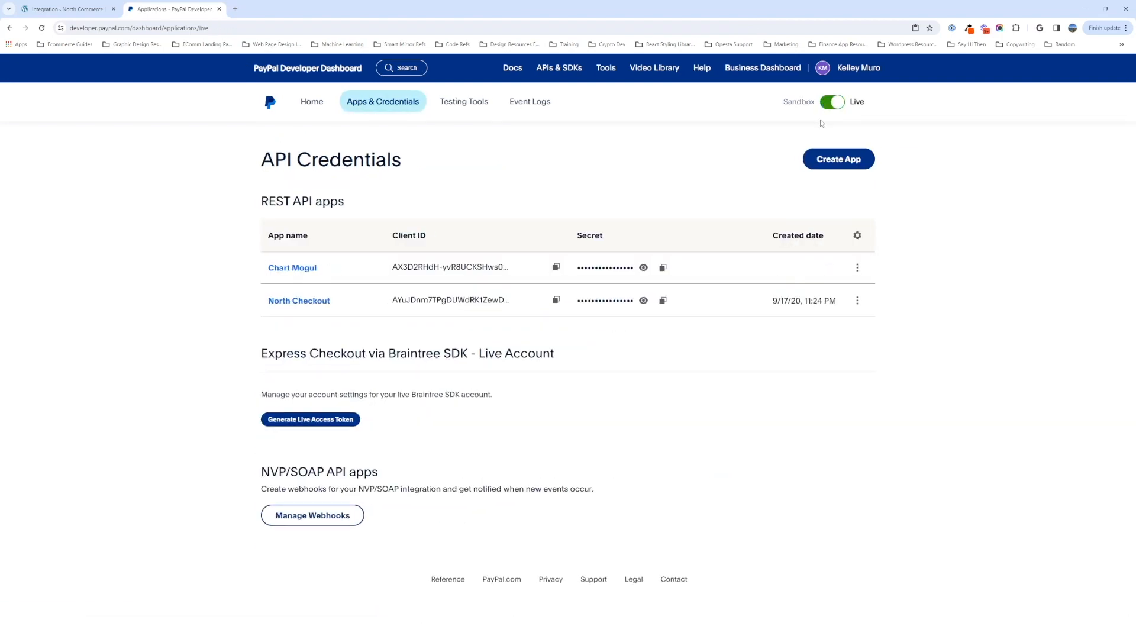
pyautogui.click(840, 105)
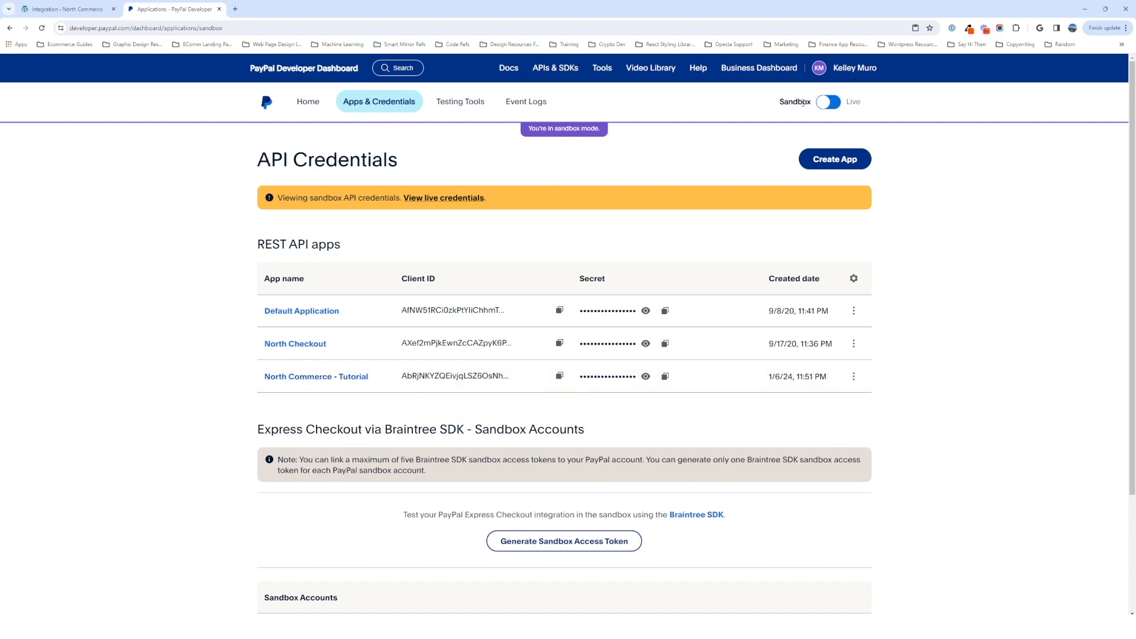
pyautogui.click(826, 105)
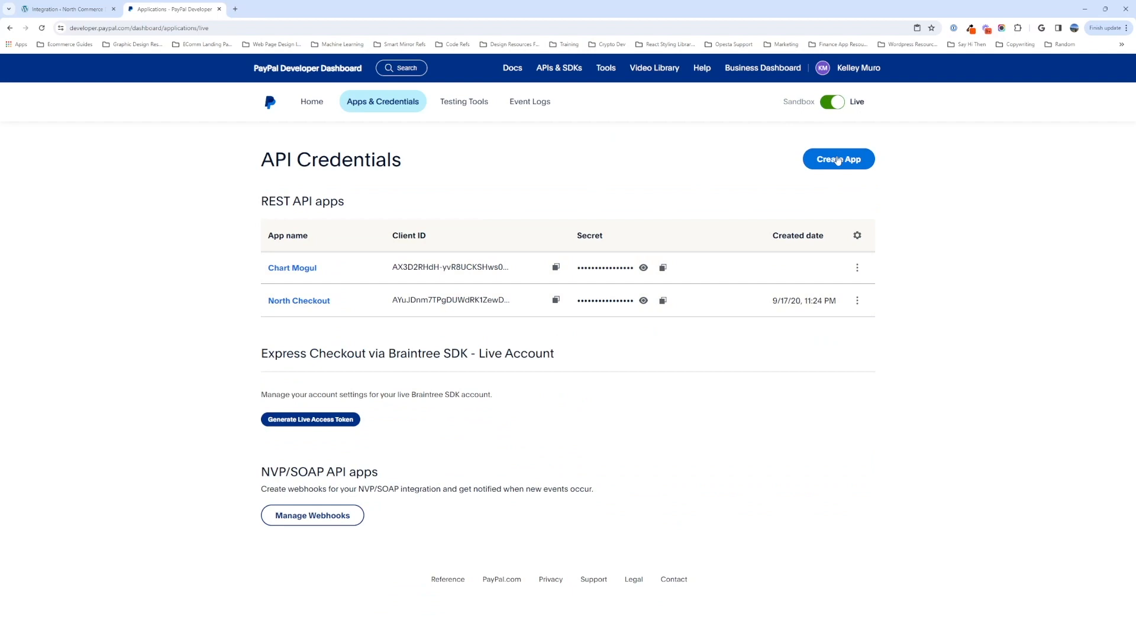
# - Create a new live REST API app named North Commerce - Tutorial
pyautogui.click(838, 161)
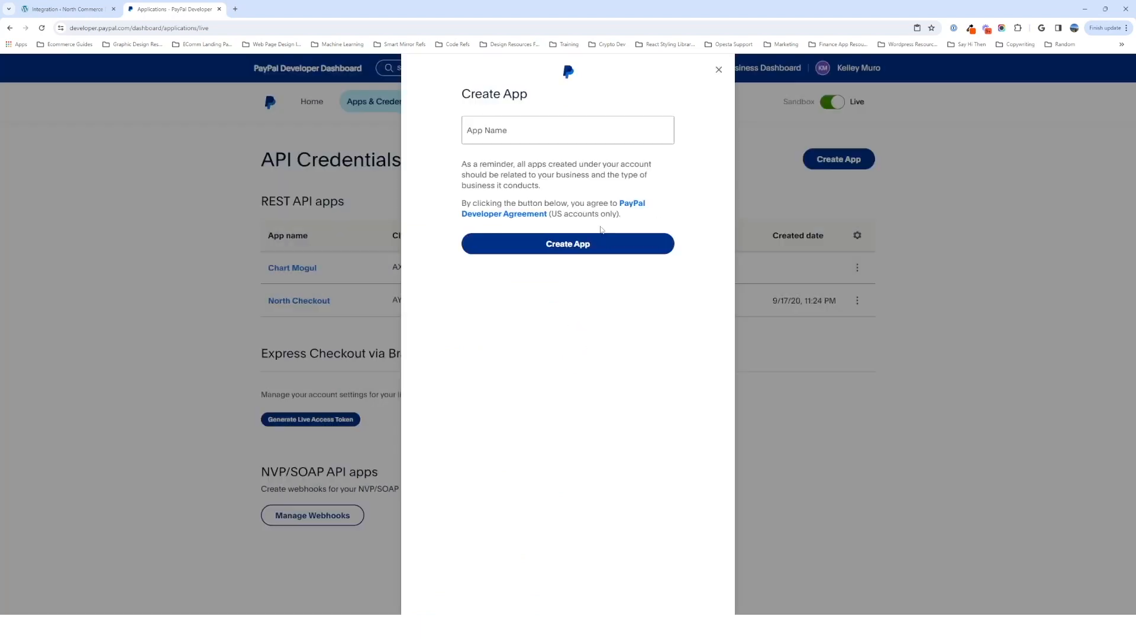
pyautogui.click(533, 132)
pyautogui.write('North Comme')
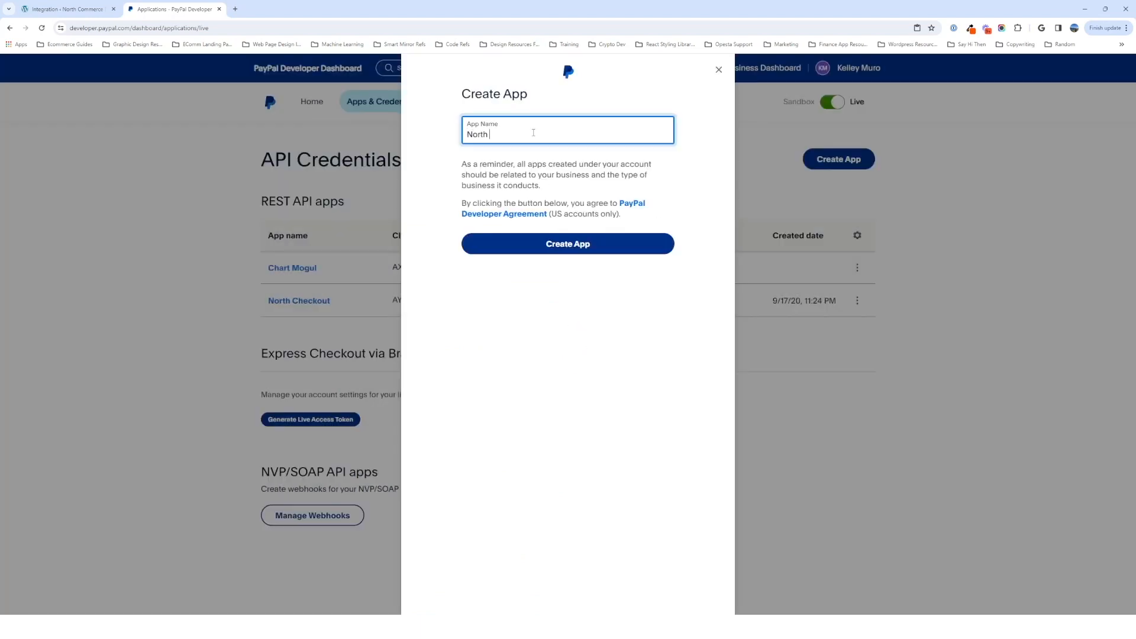
pyautogui.write('rce - Tutorial')
pyautogui.click(577, 251)
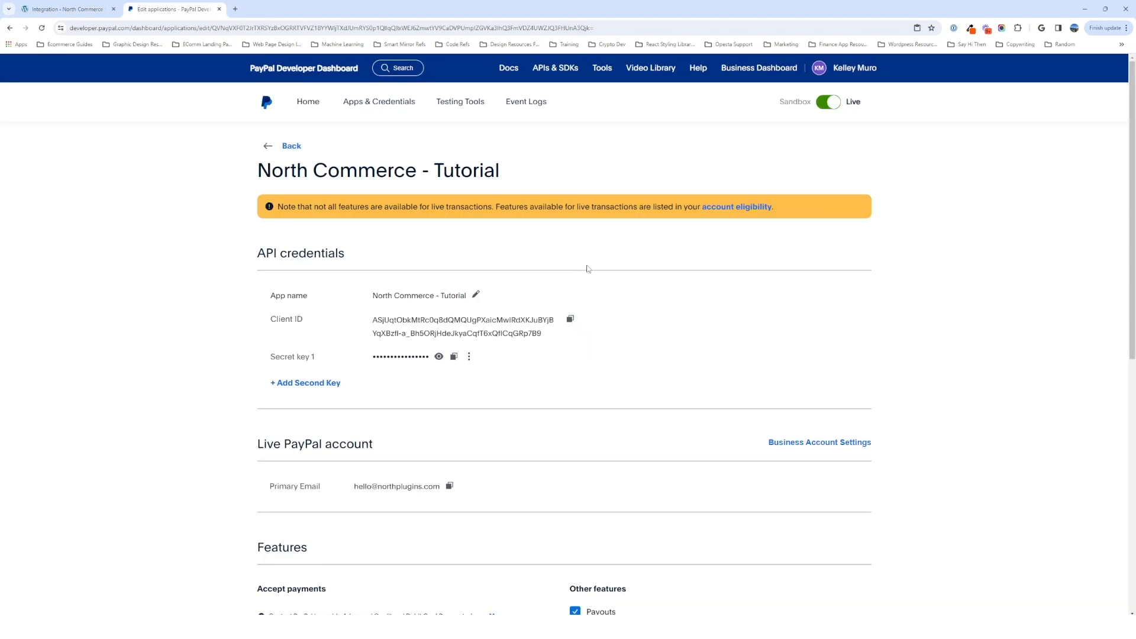
# - Copy the live app's client ID and paste it into the PayPal Settings Live Client ID field
pyautogui.click(570, 319)
pyautogui.click(71, 9)
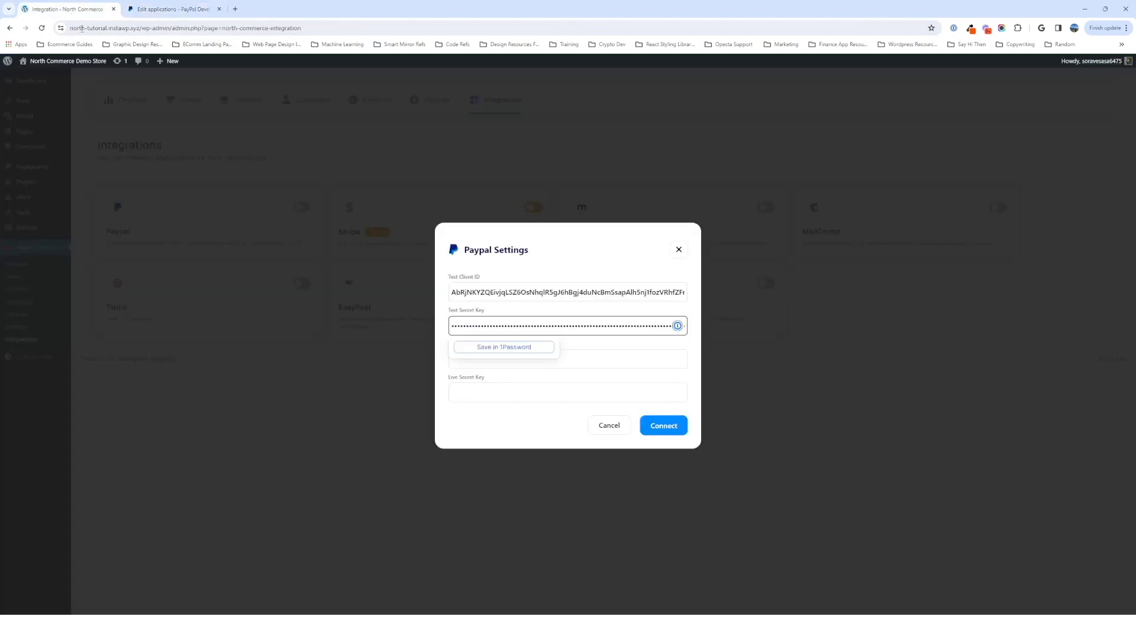
pyautogui.click(562, 358)
pyautogui.hotkey('ctrl', 'v')
# - Copy the live app's secret key, paste it into the Live Secret Key field, and connect the integration
pyautogui.click(562, 392)
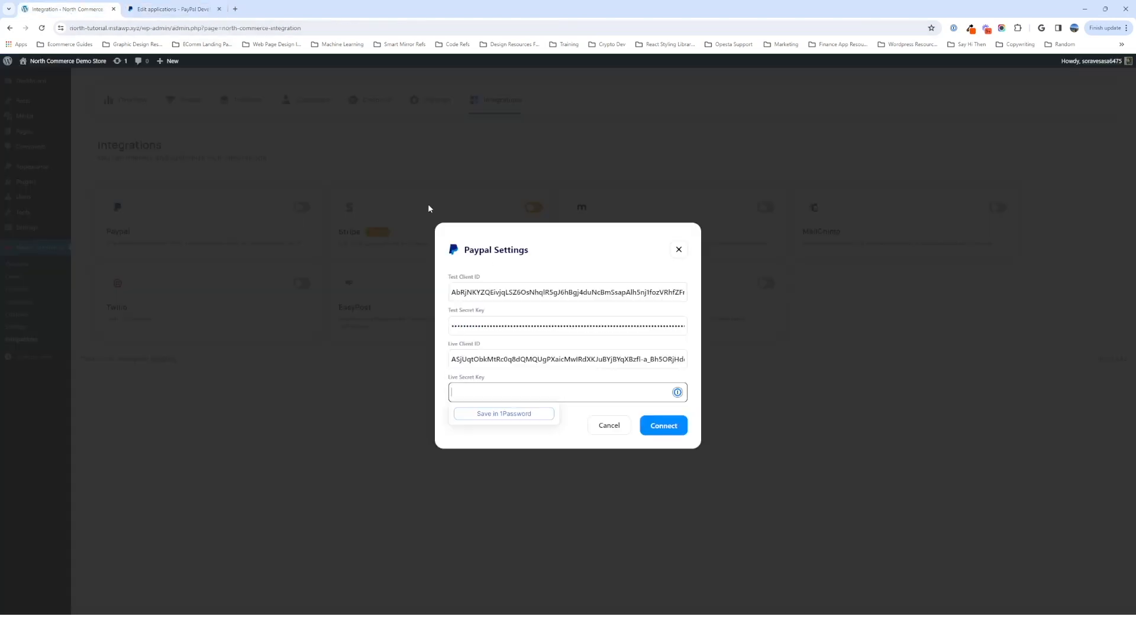
pyautogui.click(185, 11)
pyautogui.click(454, 356)
pyautogui.click(71, 9)
pyautogui.hotkey('ctrl', 'v')
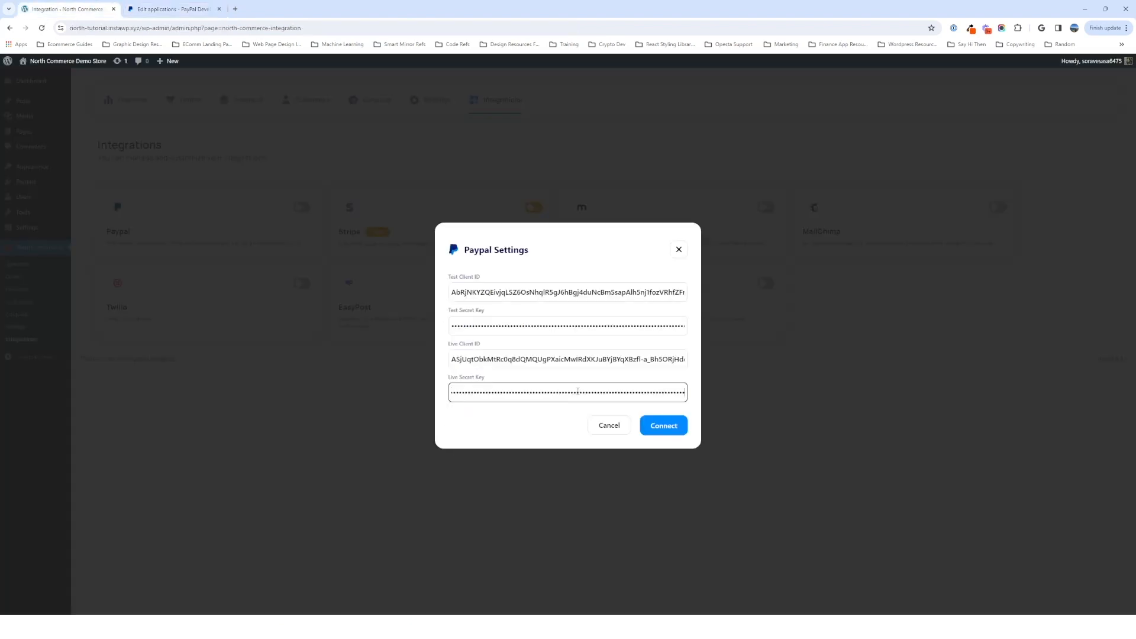
pyautogui.click(673, 431)
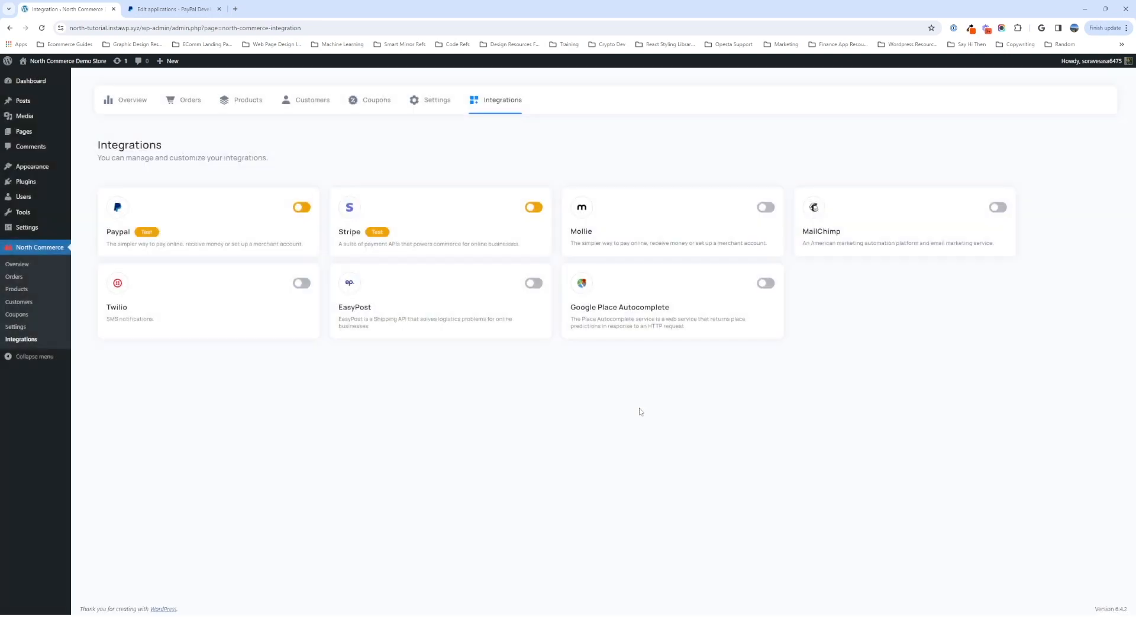
# - Open the PayPal integration's settings and remove the PayPal integration
pyautogui.moveTo(297, 235)
pyautogui.moveTo(430, 228)
pyautogui.moveTo(290, 211)
pyautogui.click(302, 207)
pyautogui.click(303, 210)
pyautogui.click(302, 210)
pyautogui.click(304, 210)
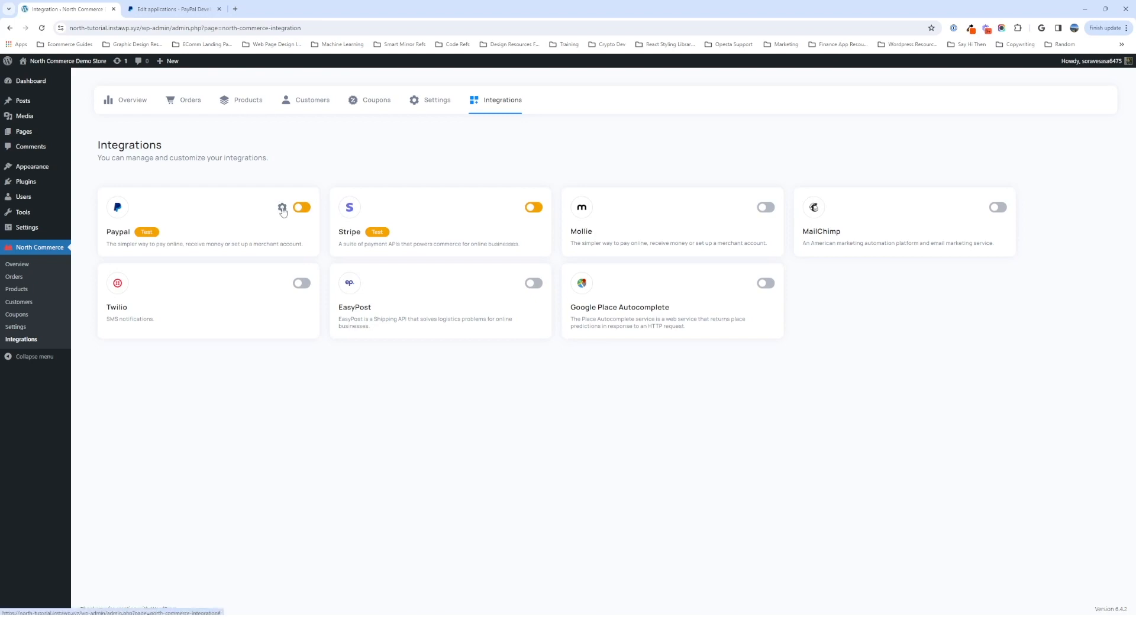
pyautogui.click(282, 208)
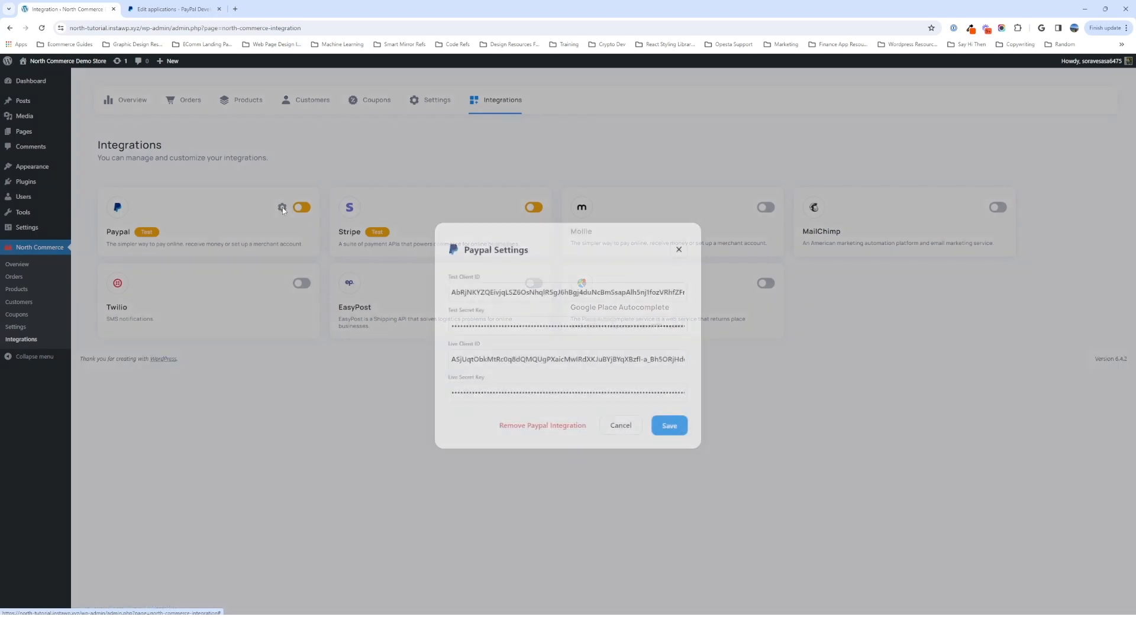
pyautogui.click(538, 427)
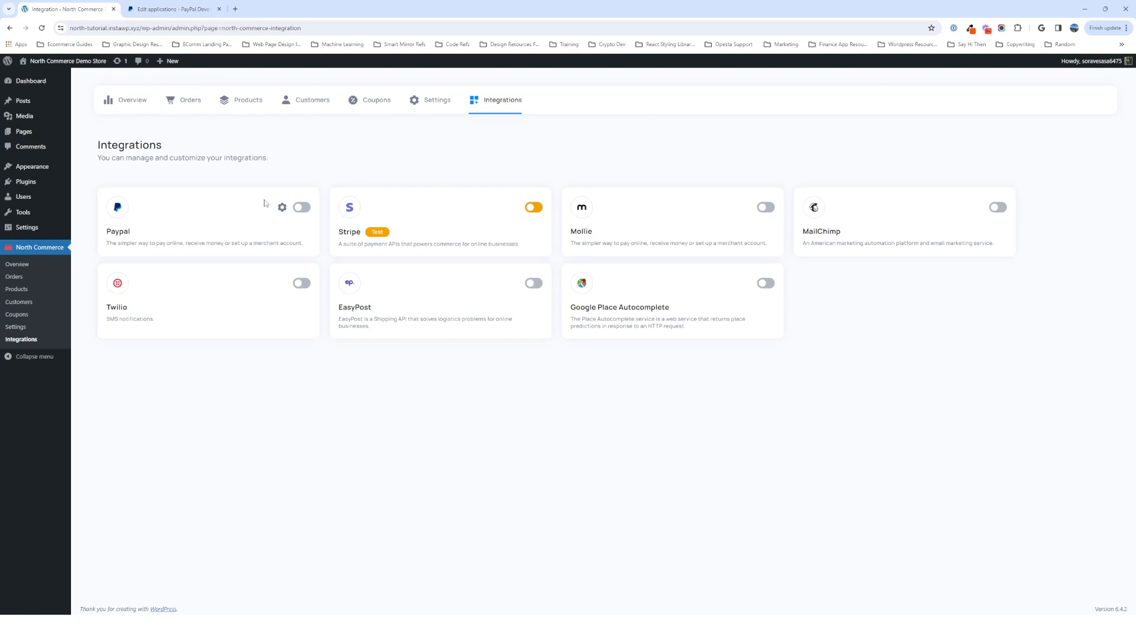
pyautogui.doubleClick(122, 233)
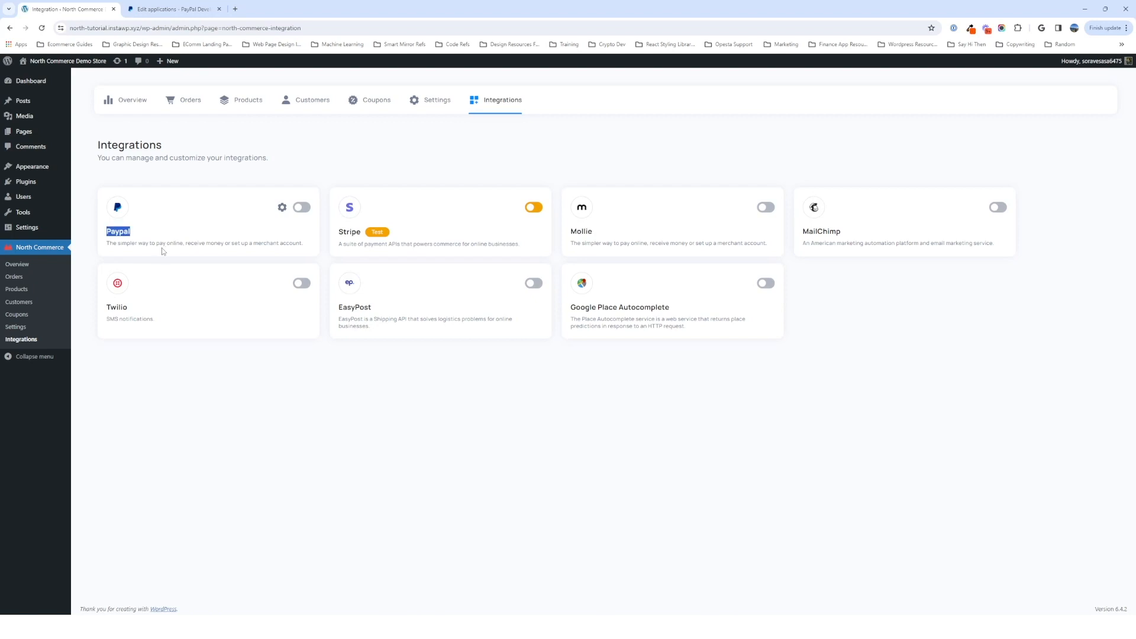